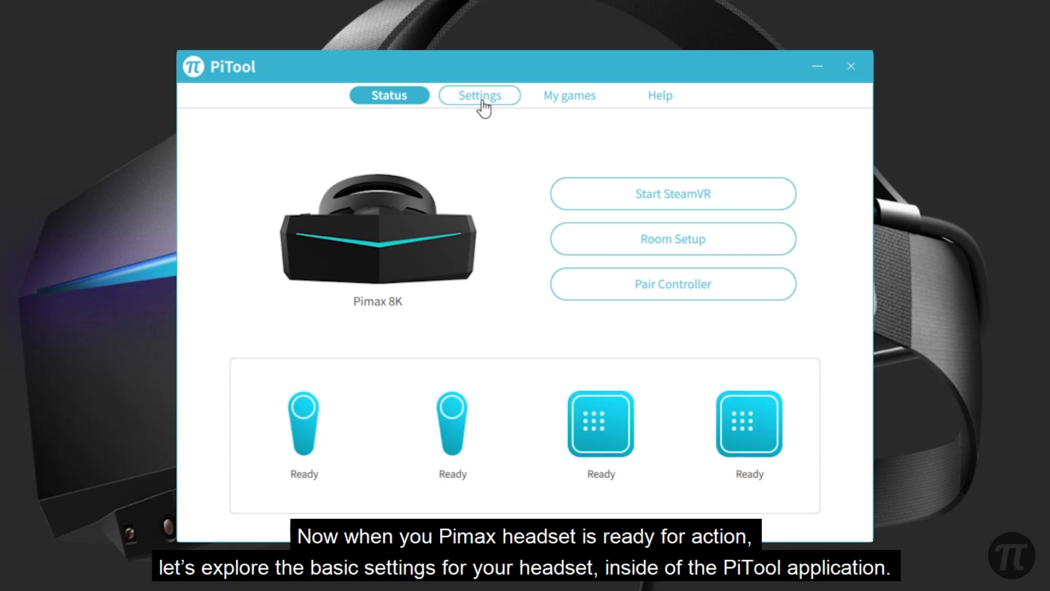
- Check for a PiTool software update in the general settings and dismiss the update dialog
click(481, 101)
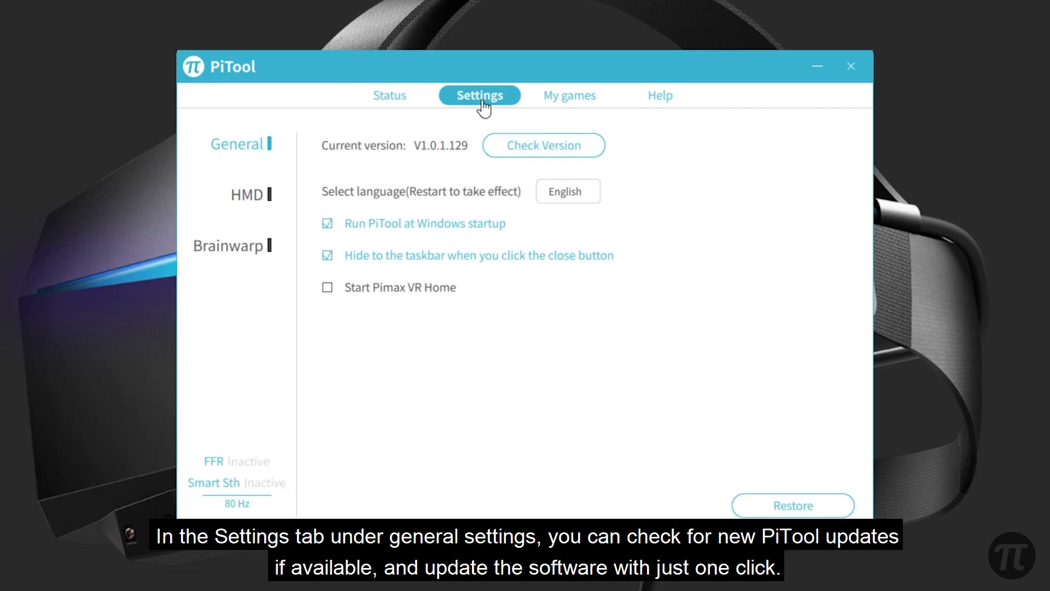
click(538, 147)
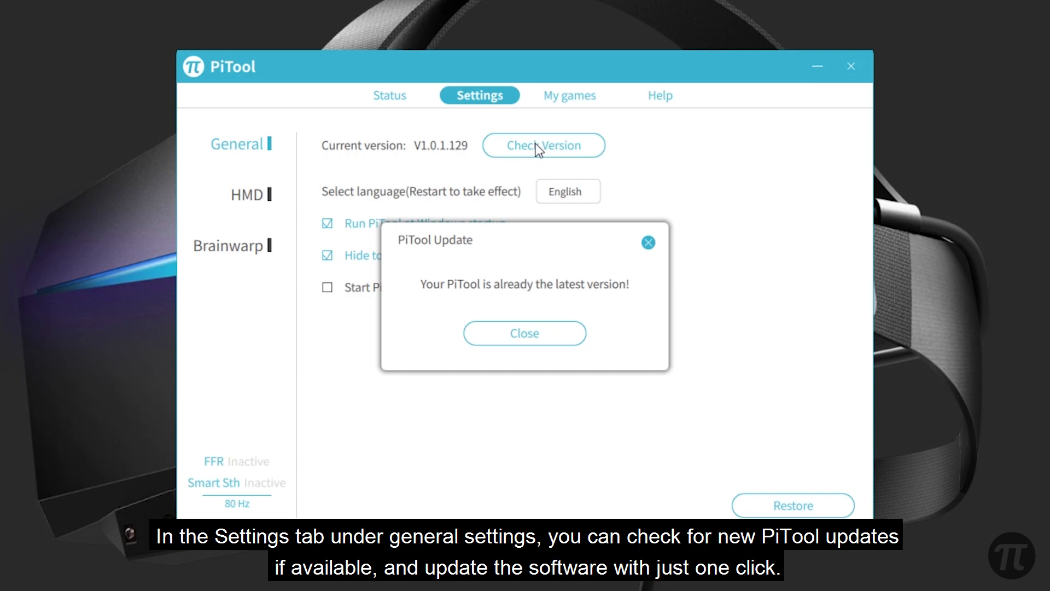
click(531, 331)
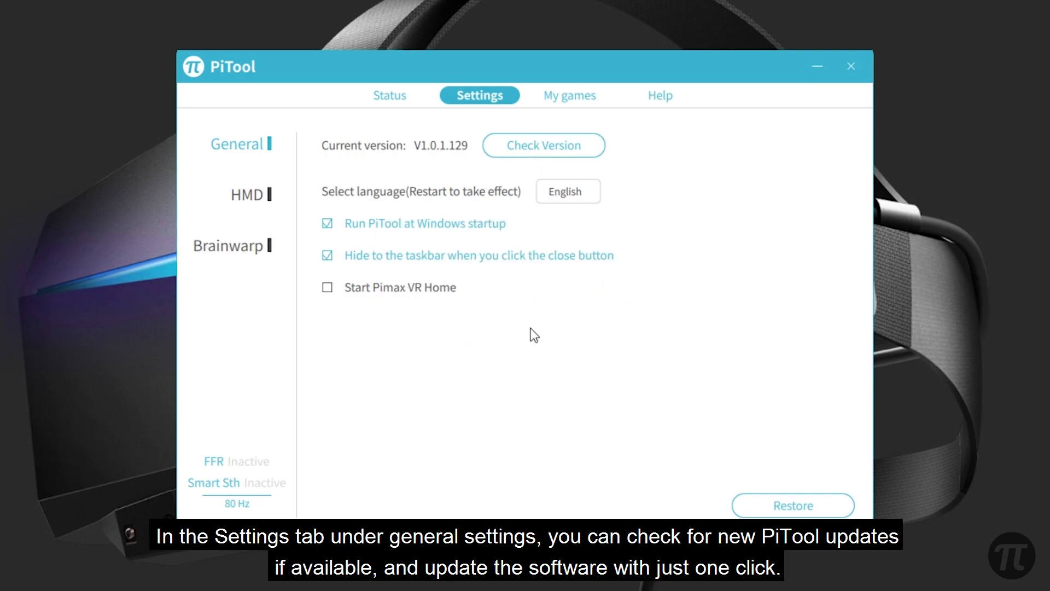
- Check for a headset firmware update in the HMD settings and dismiss the update dialog
click(253, 207)
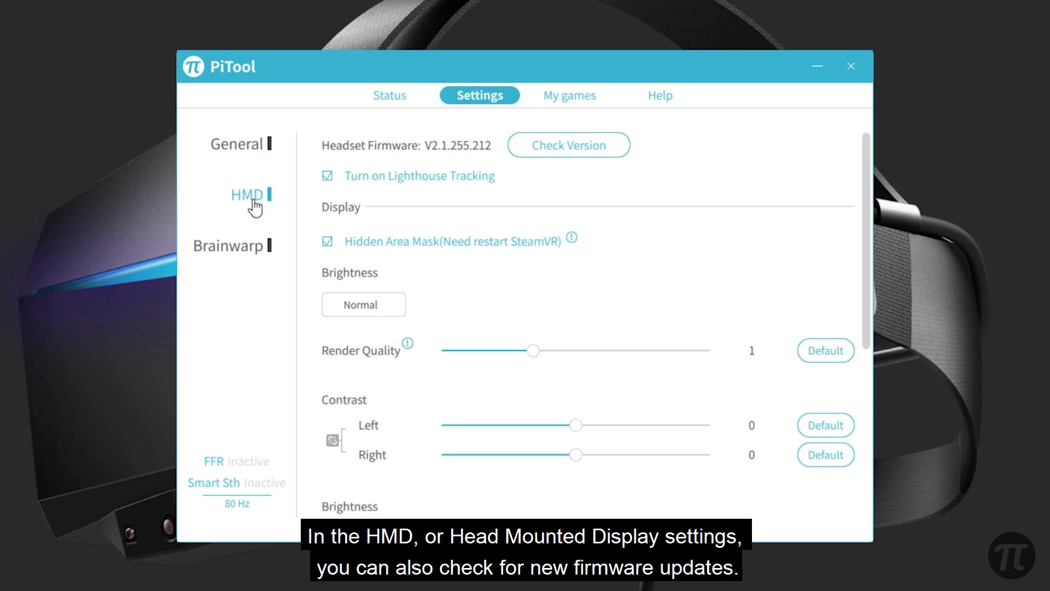
click(563, 155)
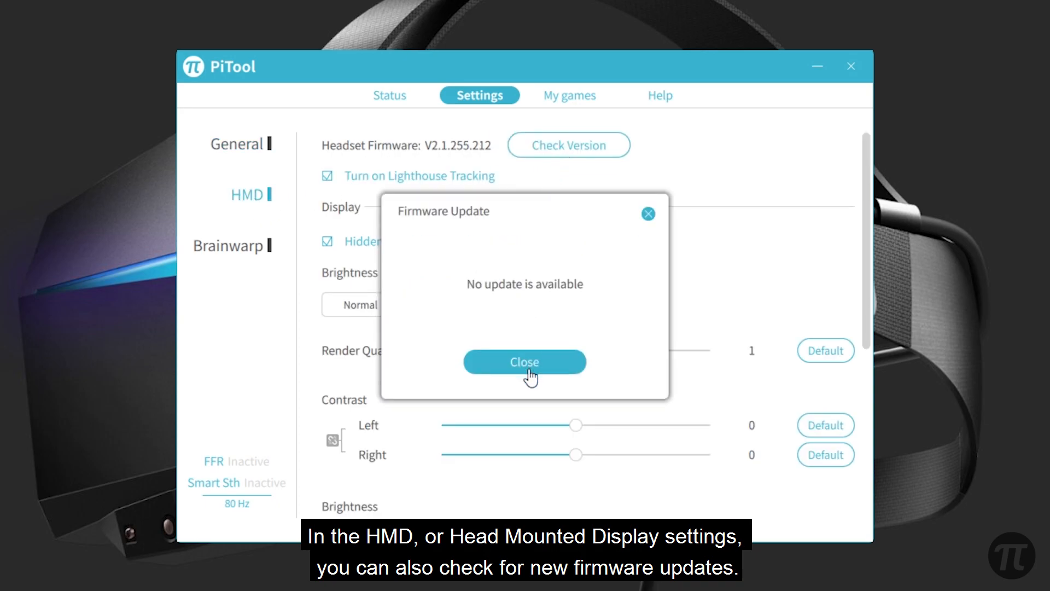
click(529, 377)
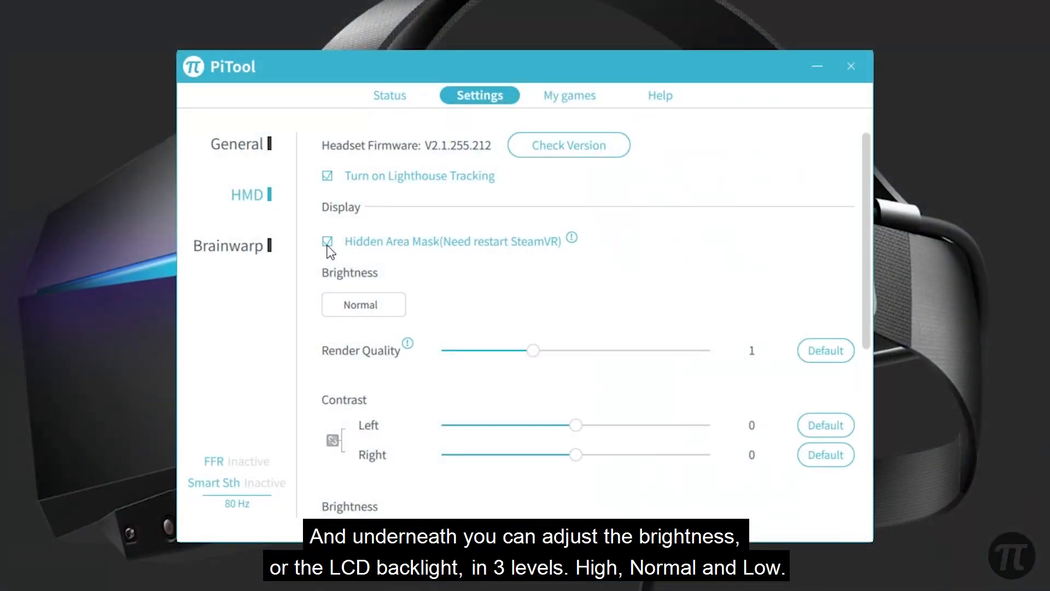
- View the HMD brightness levels and try the render quality at 0.5, 2 and finally 1.25
click(366, 308)
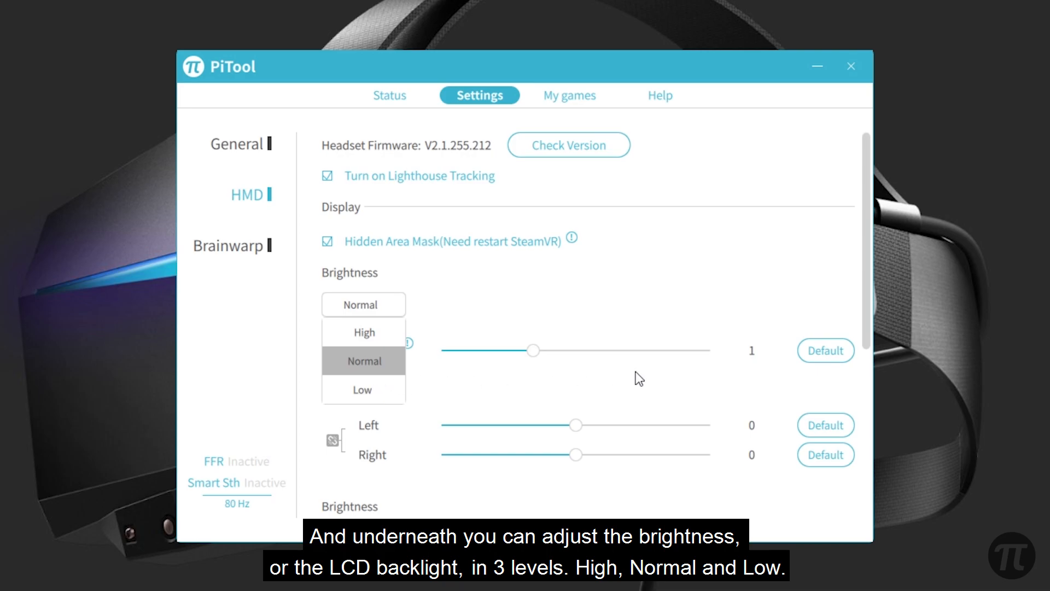
click(868, 304)
drag(867, 304, 866, 421)
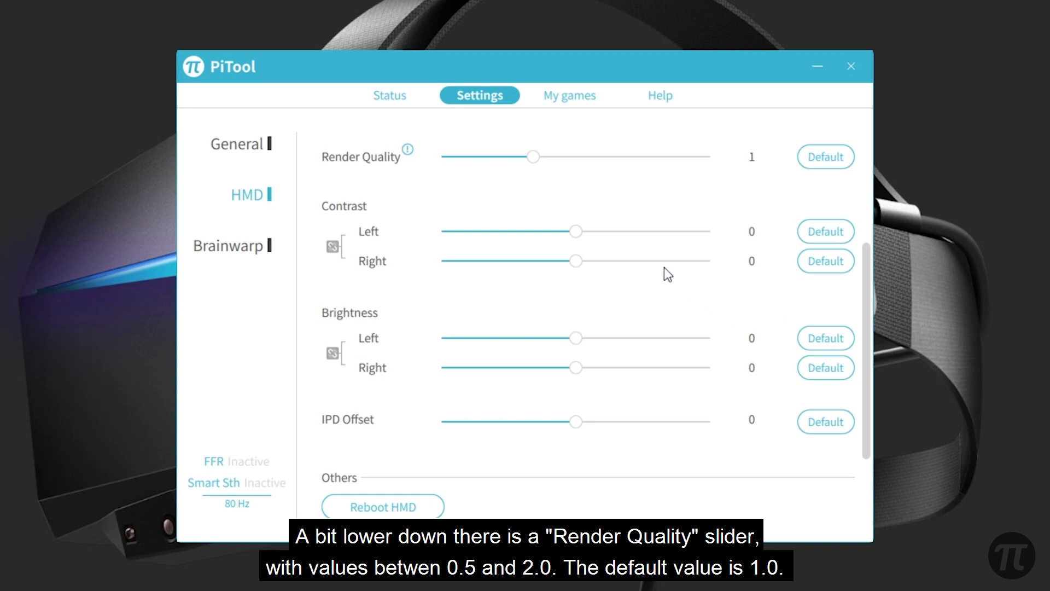
drag(533, 155, 456, 163)
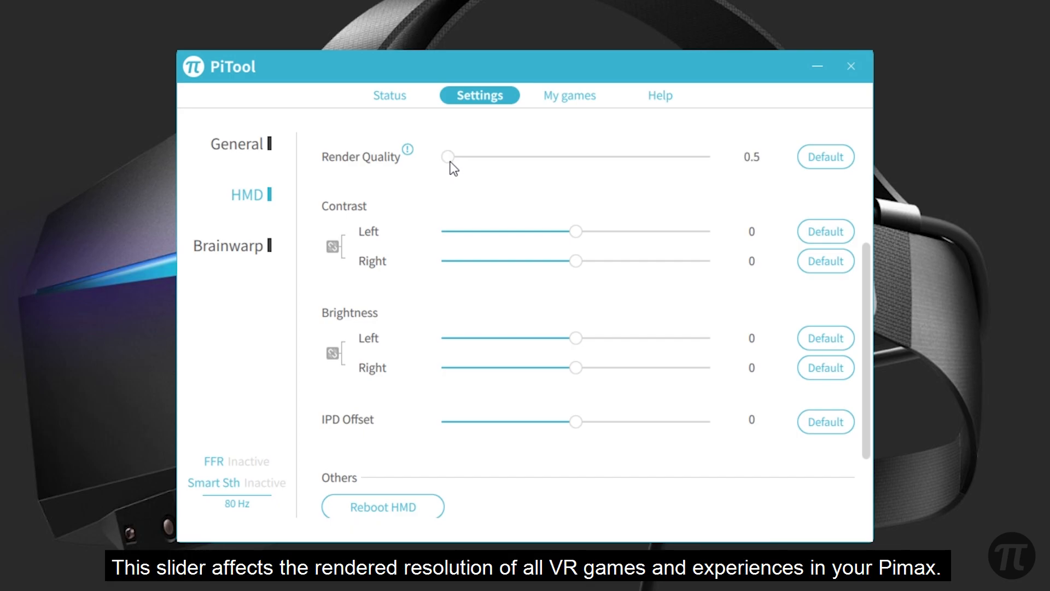
drag(450, 163, 623, 170)
drag(622, 157, 704, 162)
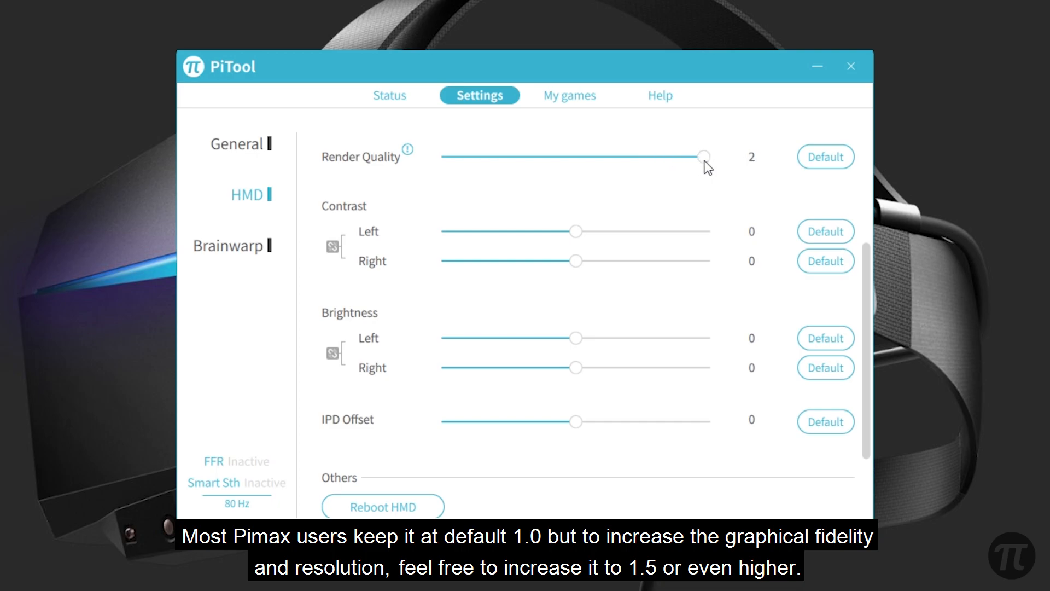
drag(704, 160, 578, 158)
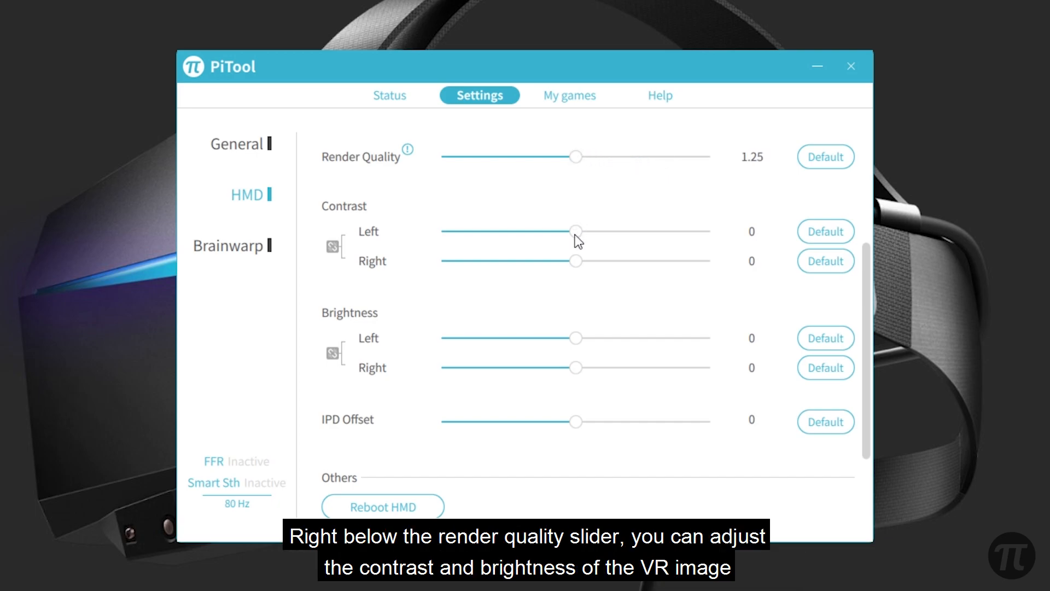
- Set the contrast to 2 and the brightness to -2 for both eyes, leaving the IPD offset at 0
drag(575, 235, 627, 231)
drag(577, 260, 624, 262)
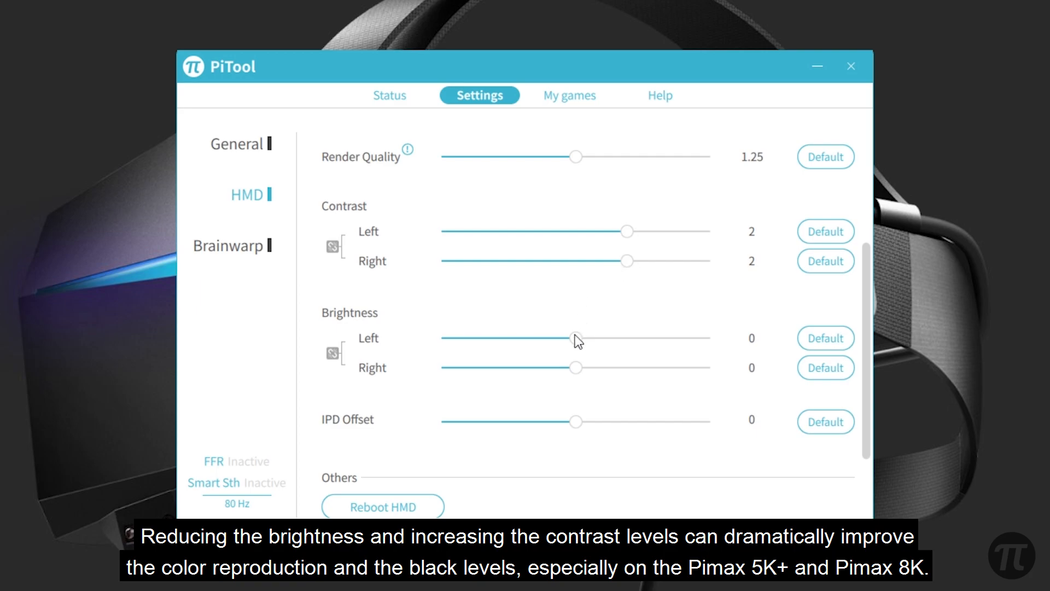
drag(555, 340, 530, 372)
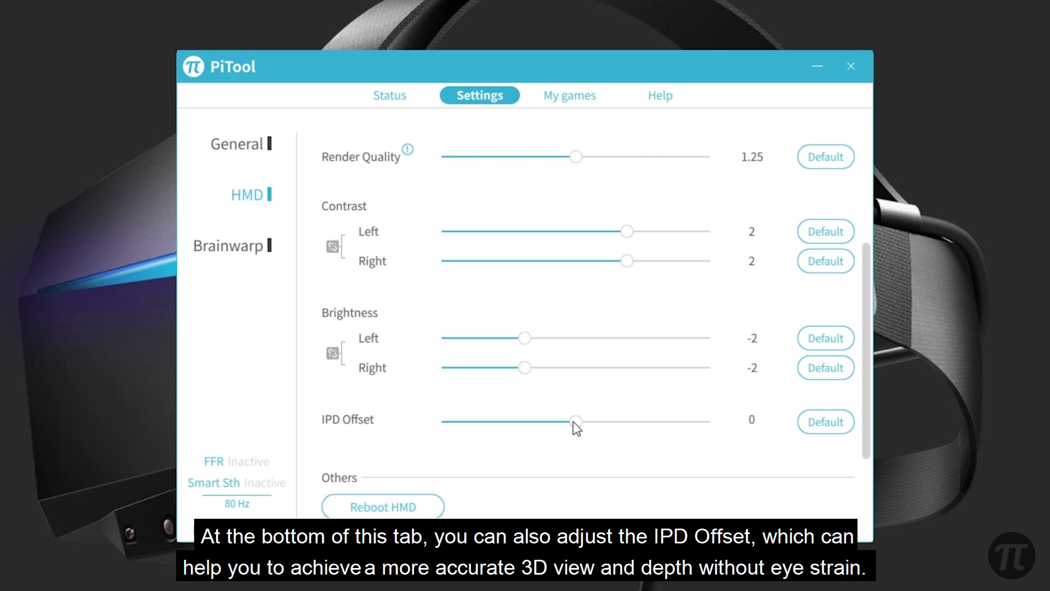
mouse_move(576, 426)
mouse_down()
mouse_move(552, 425)
mouse_move(602, 425)
mouse_move(579, 424)
mouse_up()
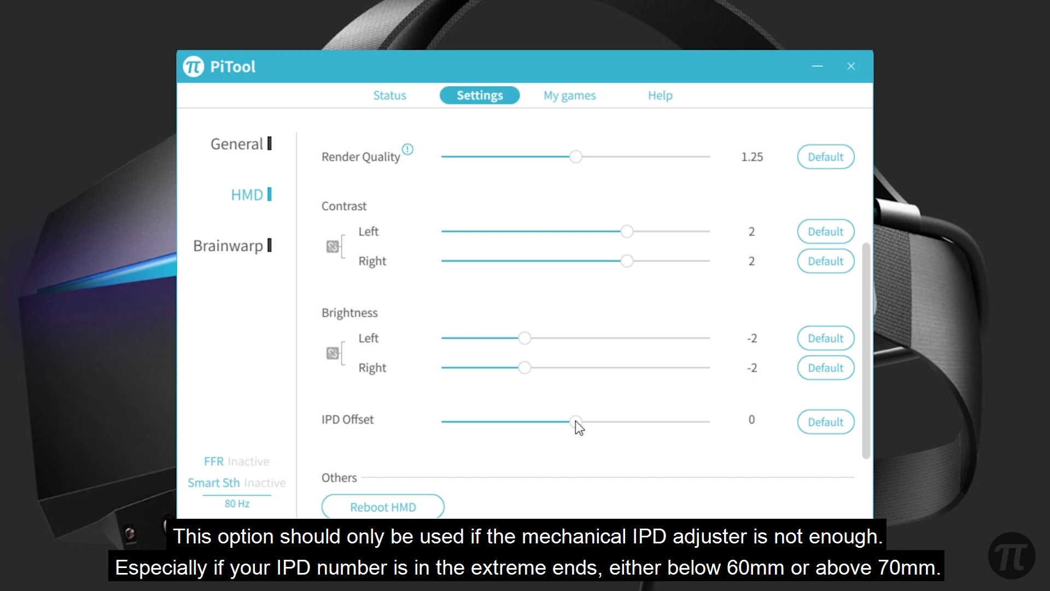
- Examine the Fixed Foveated Rendering levels in the Brainwarp settings, keeping it at conservative
click(258, 260)
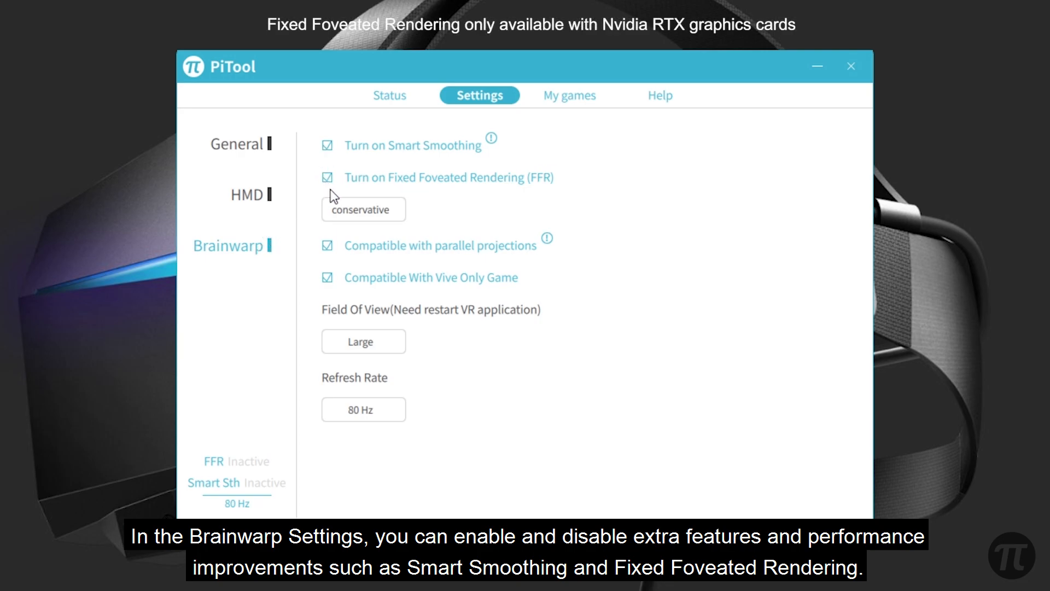
click(352, 211)
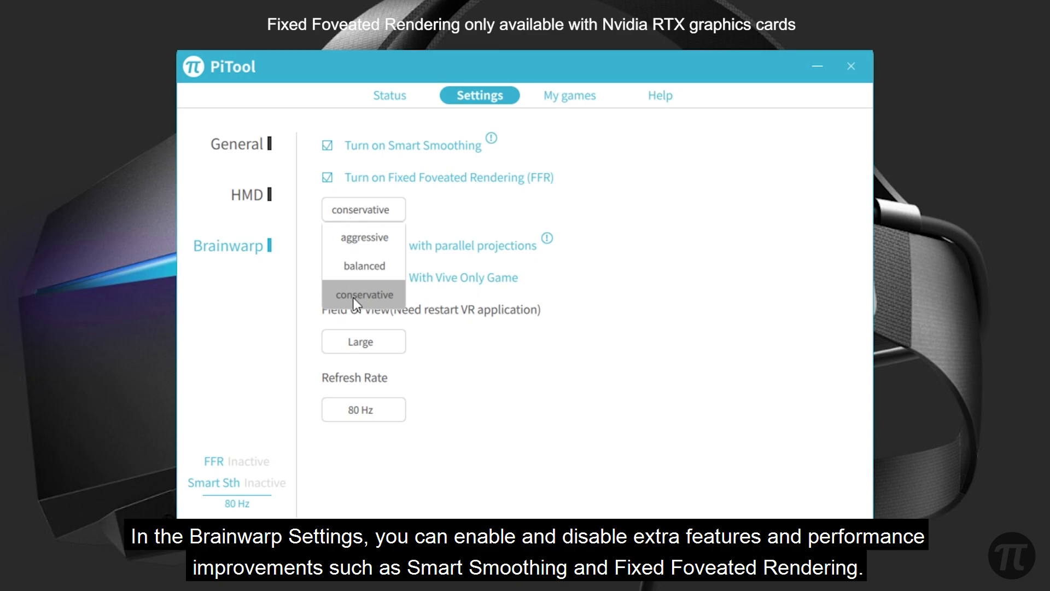
click(360, 206)
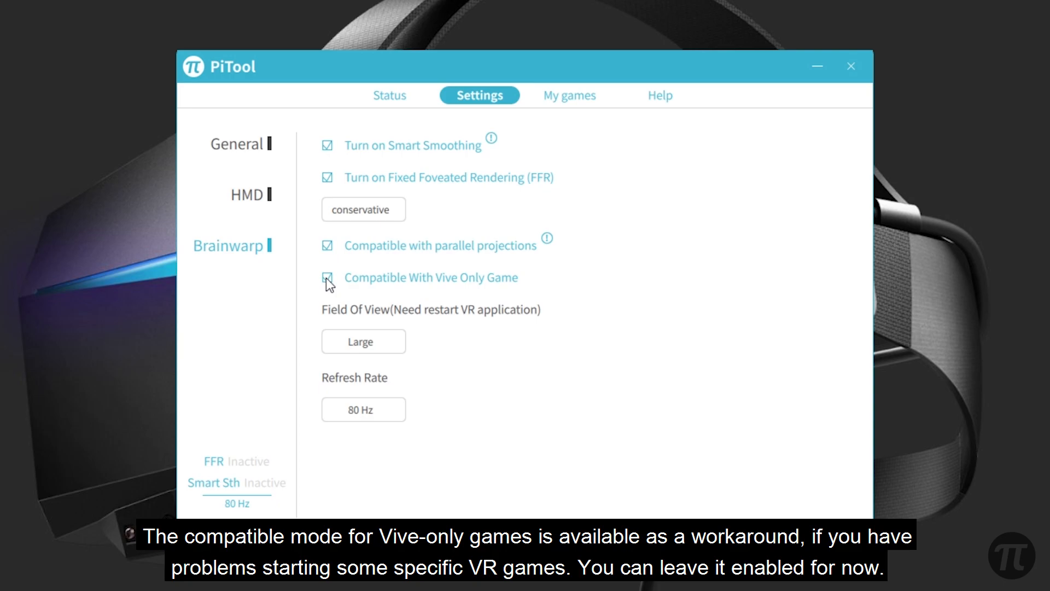
- Set the field of view to Normal and keep the refresh rate at 80 Hz
click(395, 346)
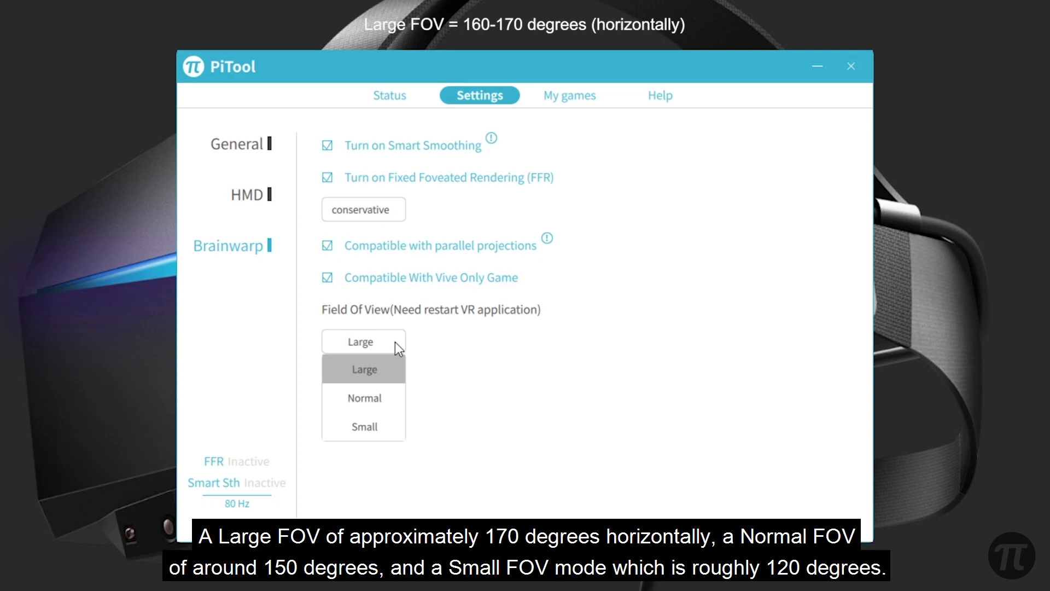
click(386, 405)
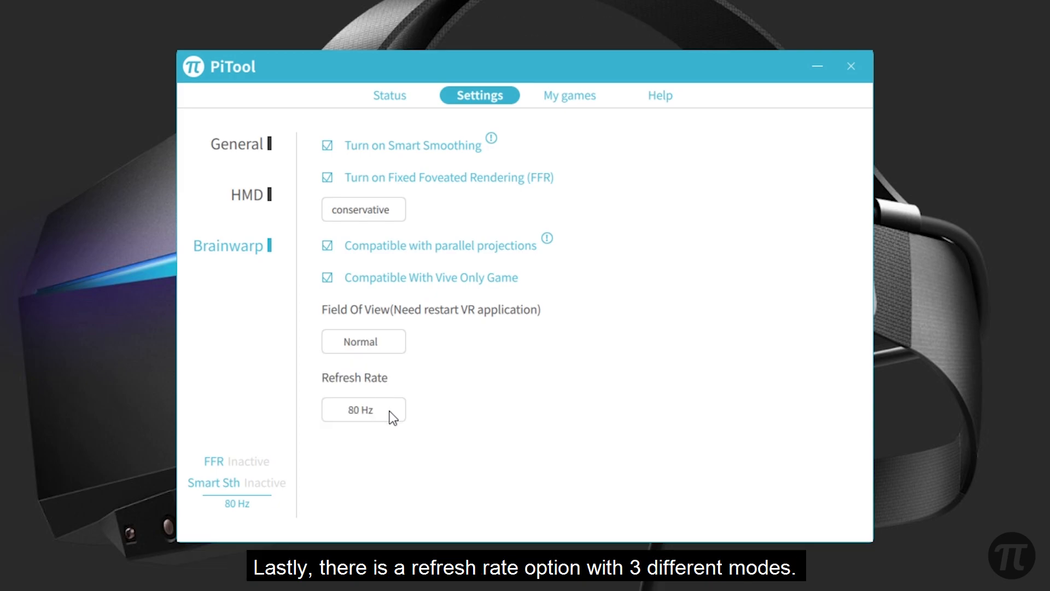
click(389, 411)
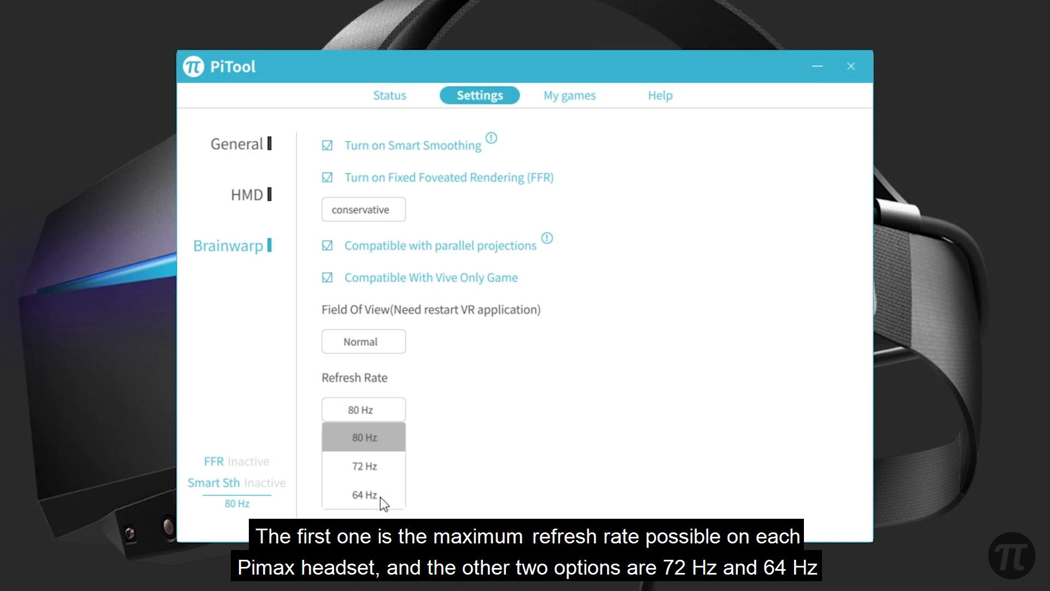
click(394, 432)
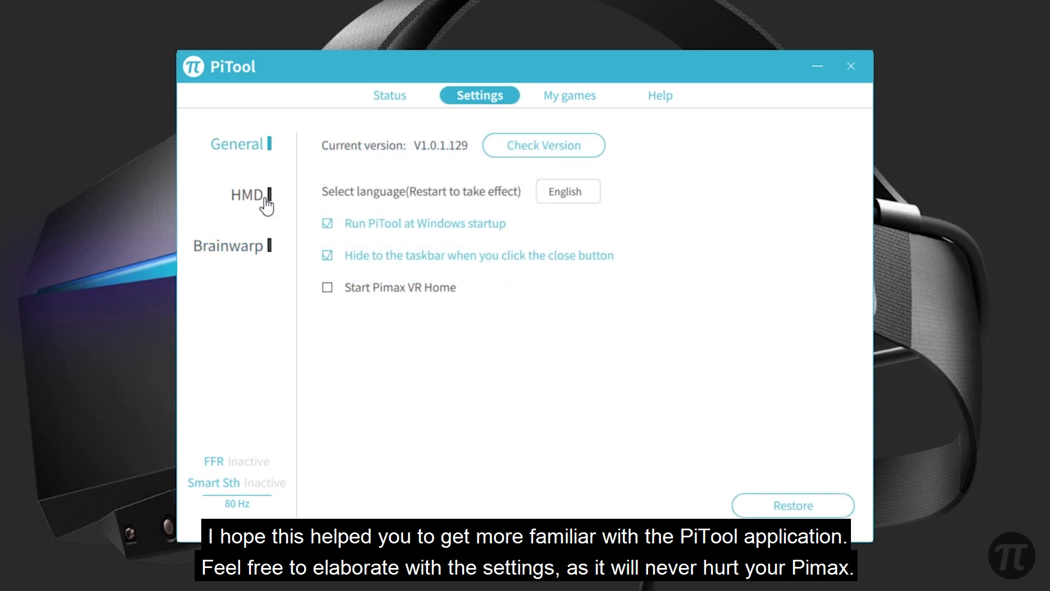
- Review the render quality, contrast, brightness and IPD offset in the HMD settings
click(265, 198)
drag(867, 304, 870, 403)
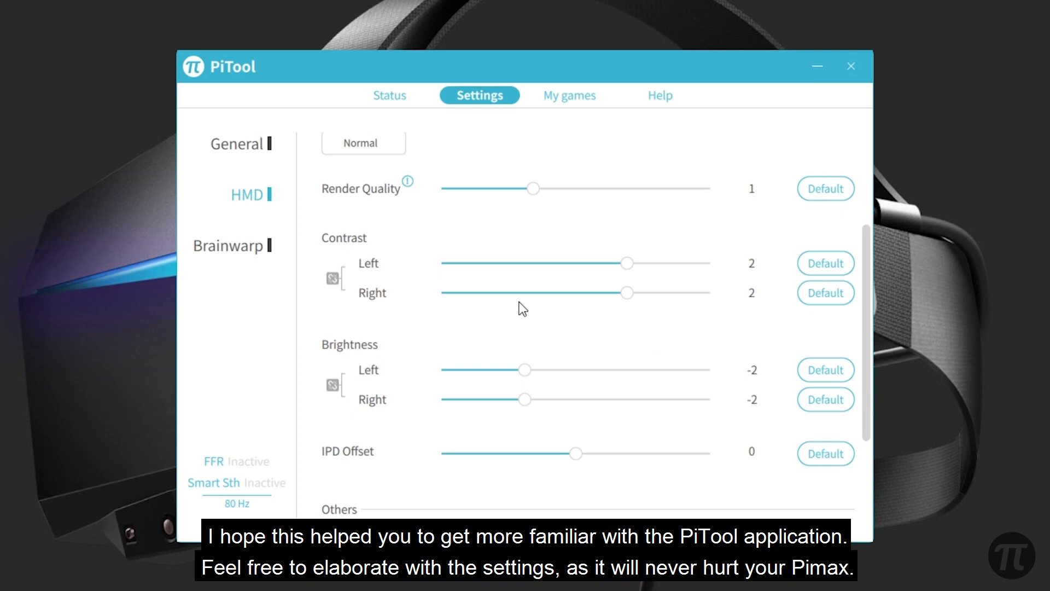
- Enable compatibility with parallel projections in the Brainwarp settings and set the field of view to Large
click(239, 247)
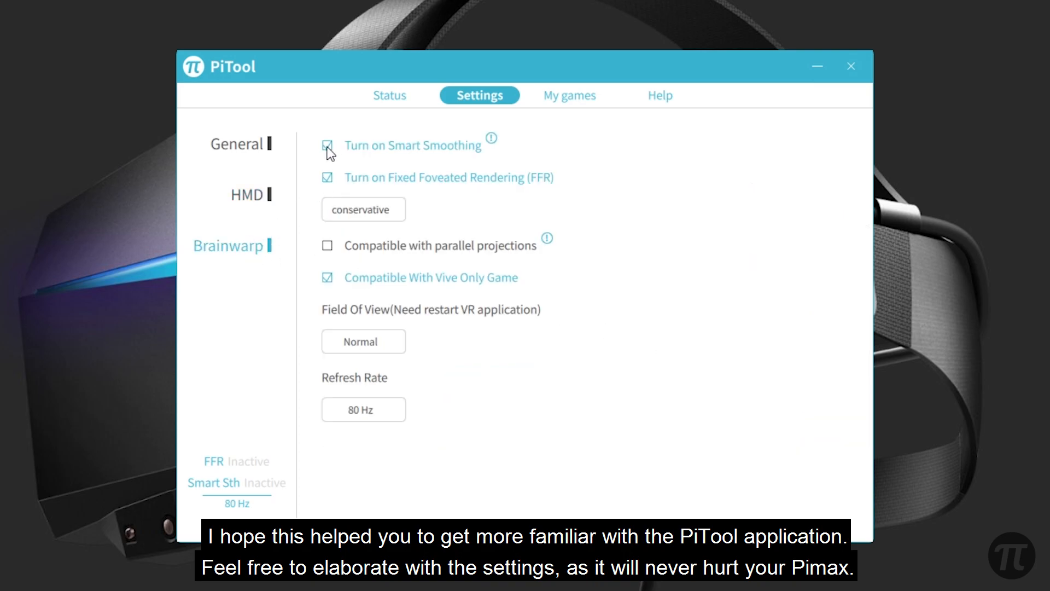
click(328, 245)
click(355, 342)
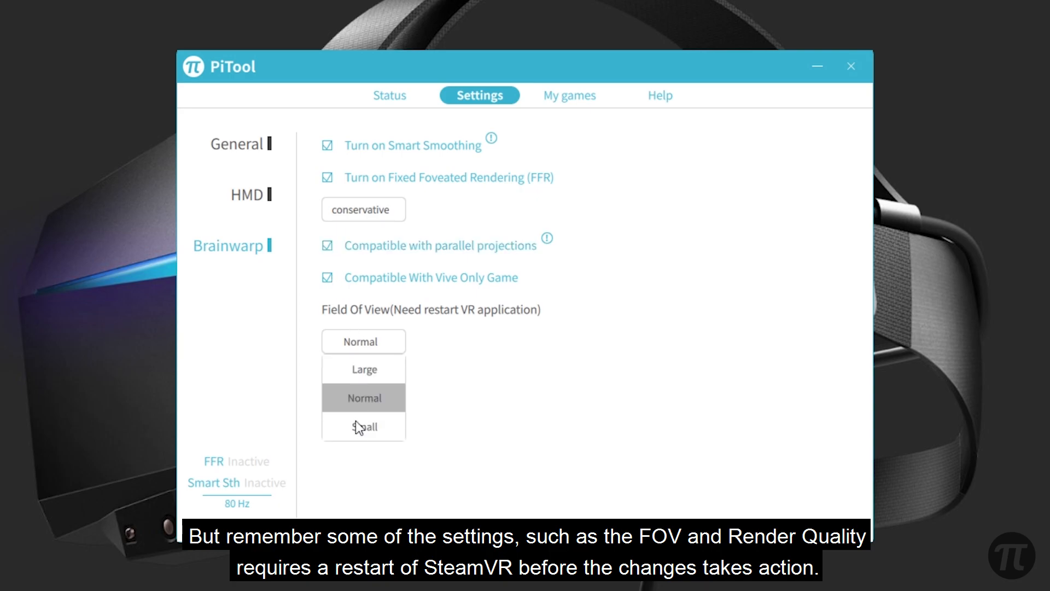
click(362, 367)
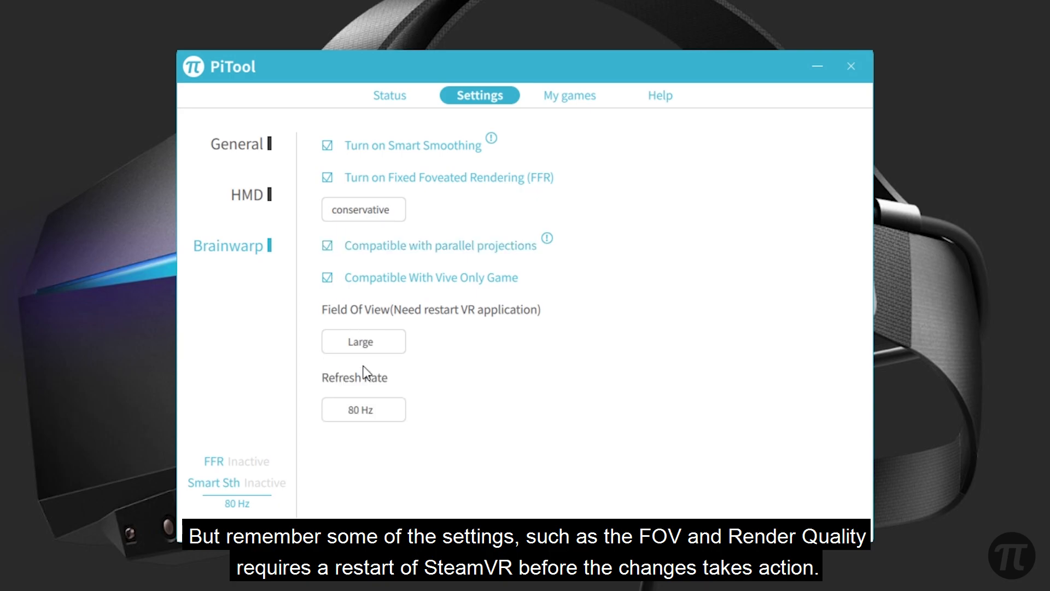
click(389, 411)
click(389, 412)
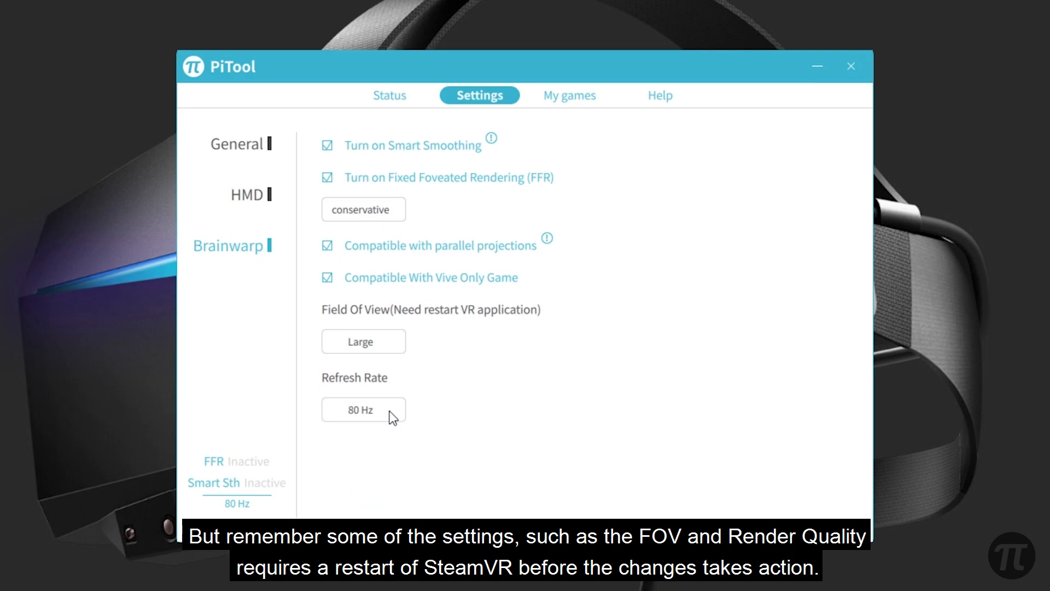